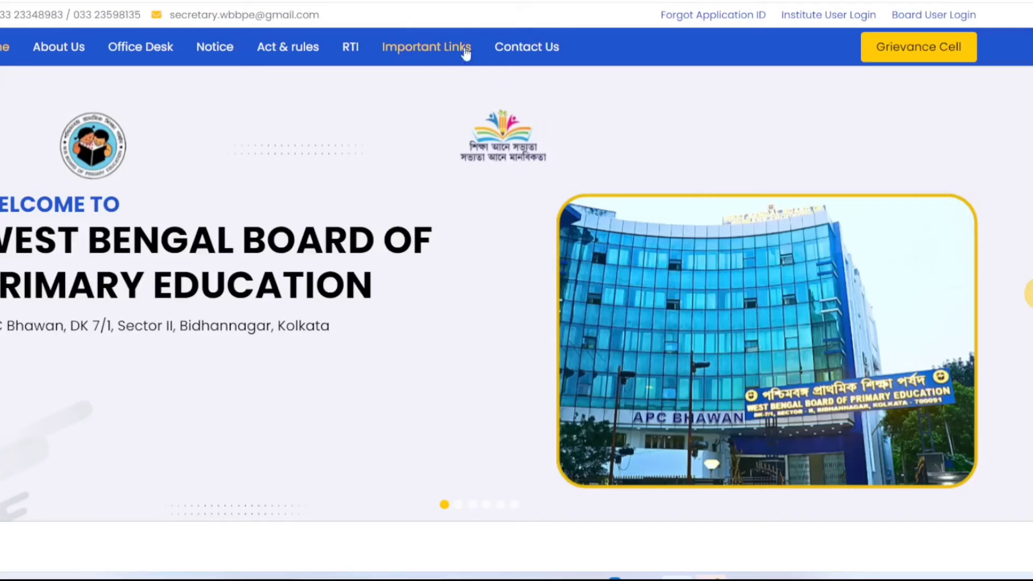
# Open the Teacher Eligibility Test 2023 portal from the provisional answer keys entry in the board's important links.
pyautogui.click(415, 49)
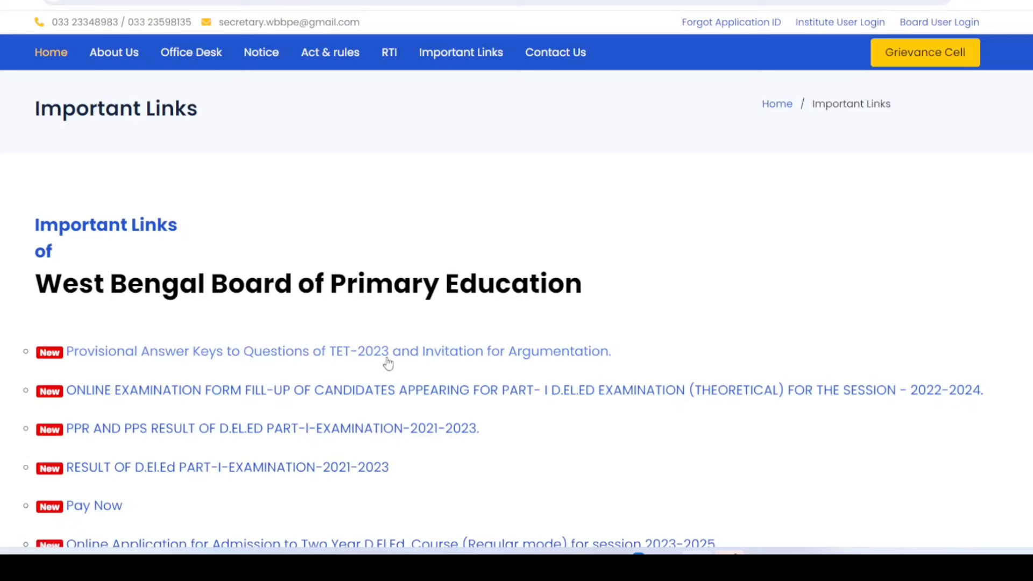
pyautogui.click(215, 357)
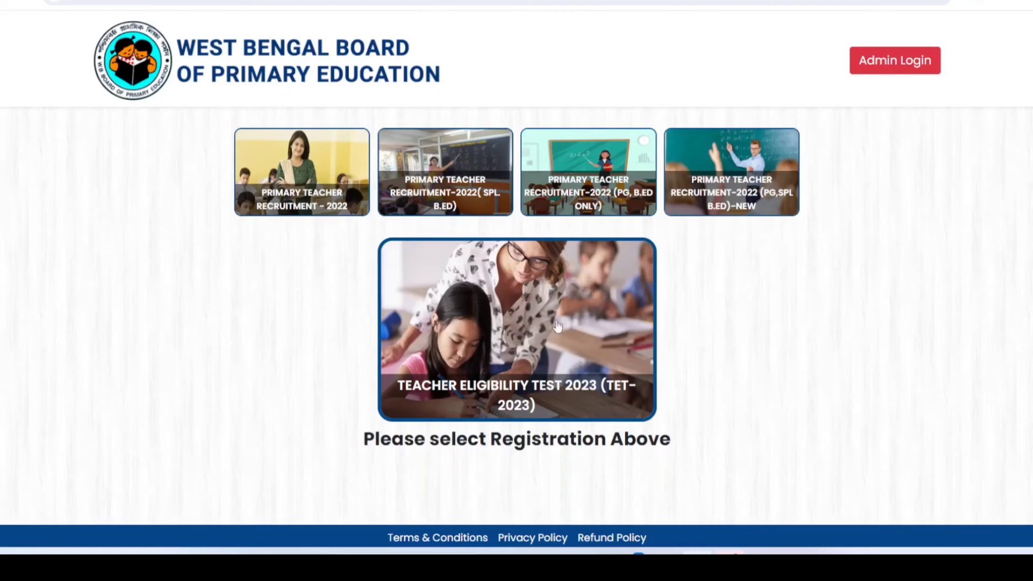
pyautogui.click(496, 393)
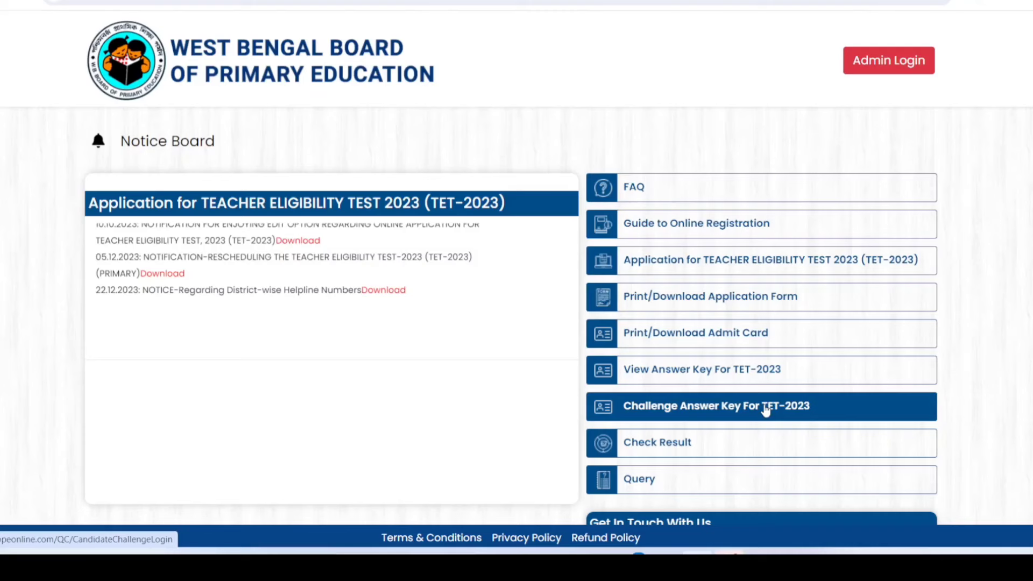
pyautogui.click(767, 410)
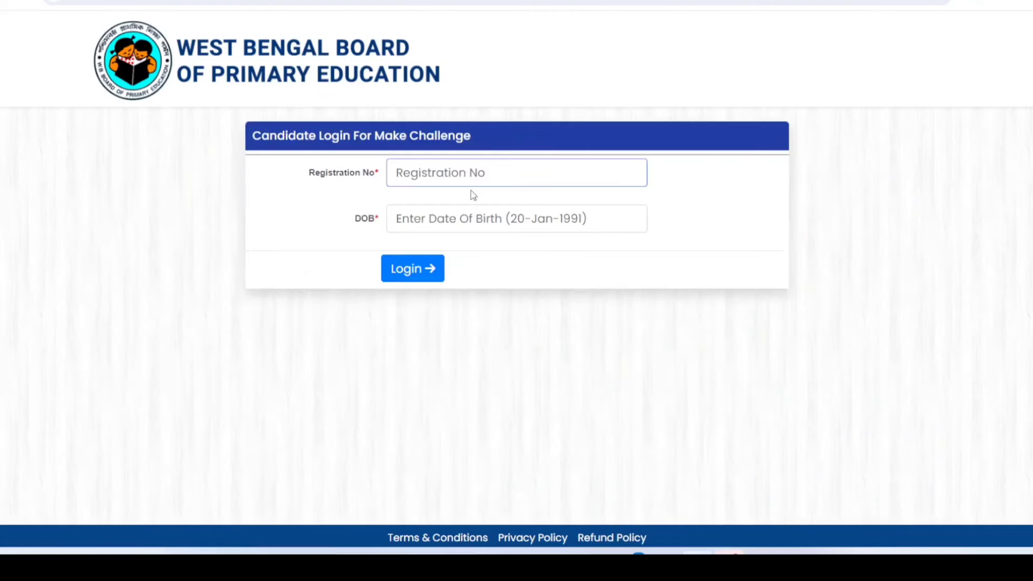
pyautogui.click(500, 196)
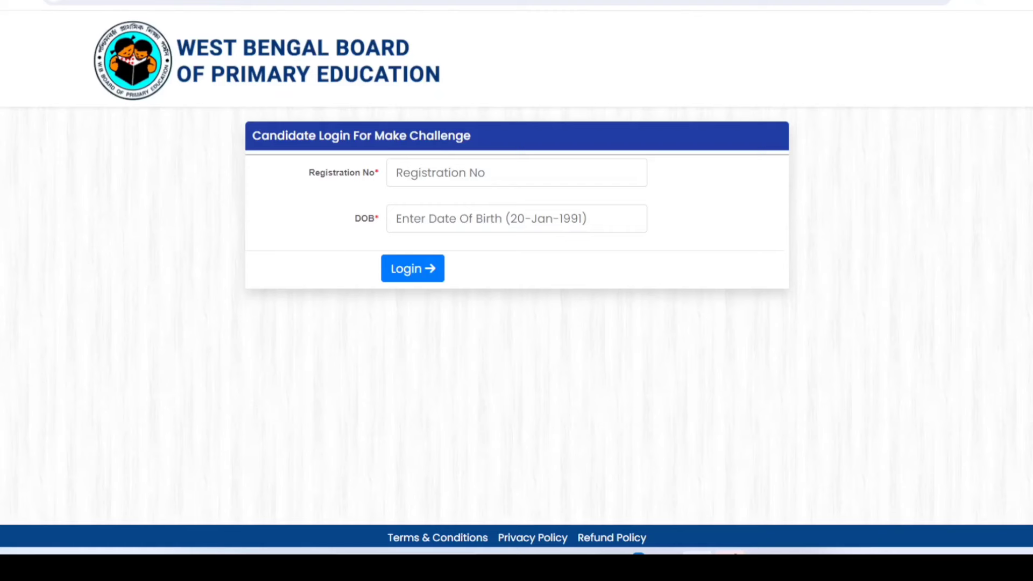
pyautogui.hotkey('alt', 'Left')
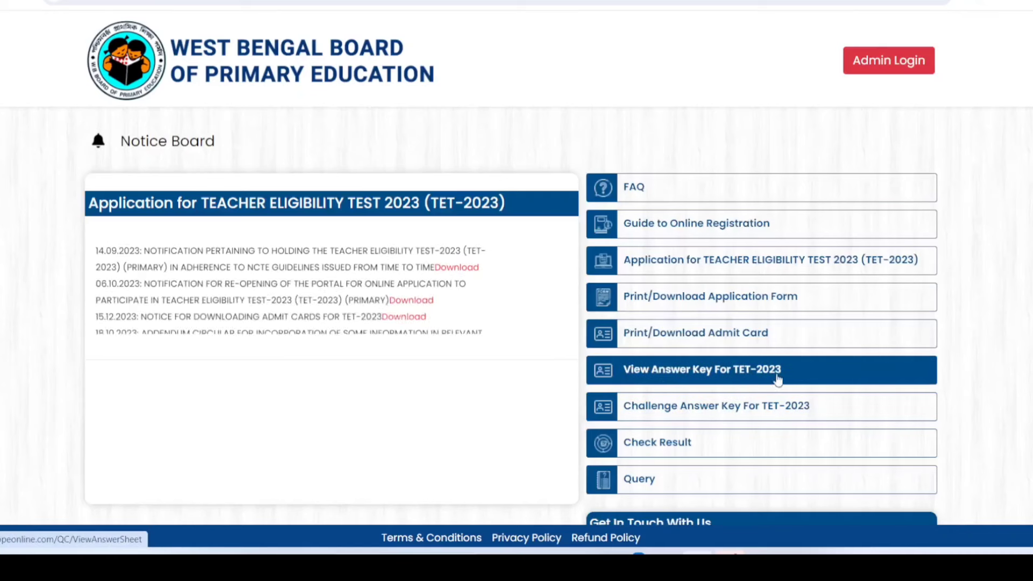
# Go through the TET-2023 answer key page to the challenge login and log in with the candidate's registration number and date of birth.
pyautogui.click(699, 371)
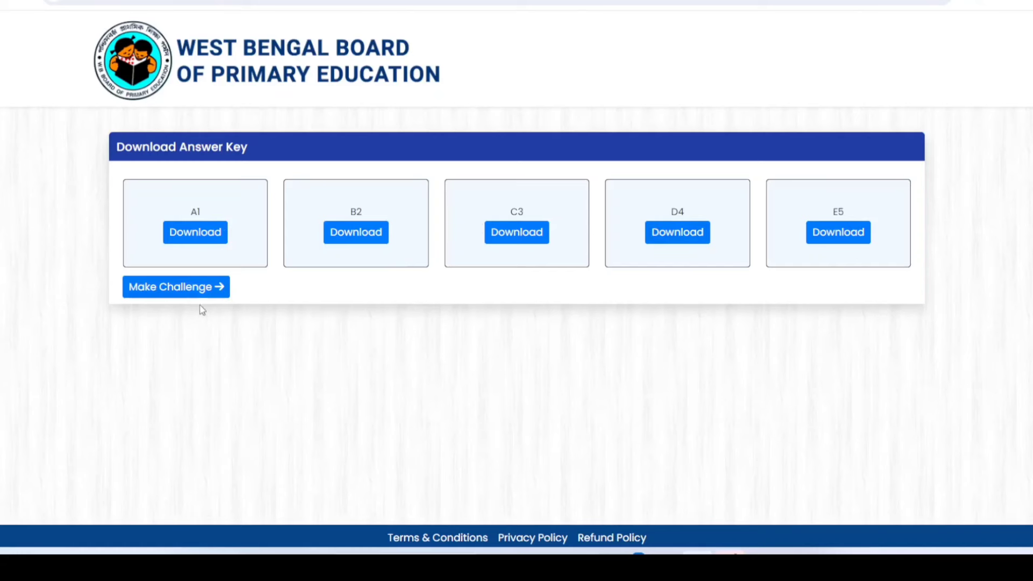
pyautogui.click(186, 291)
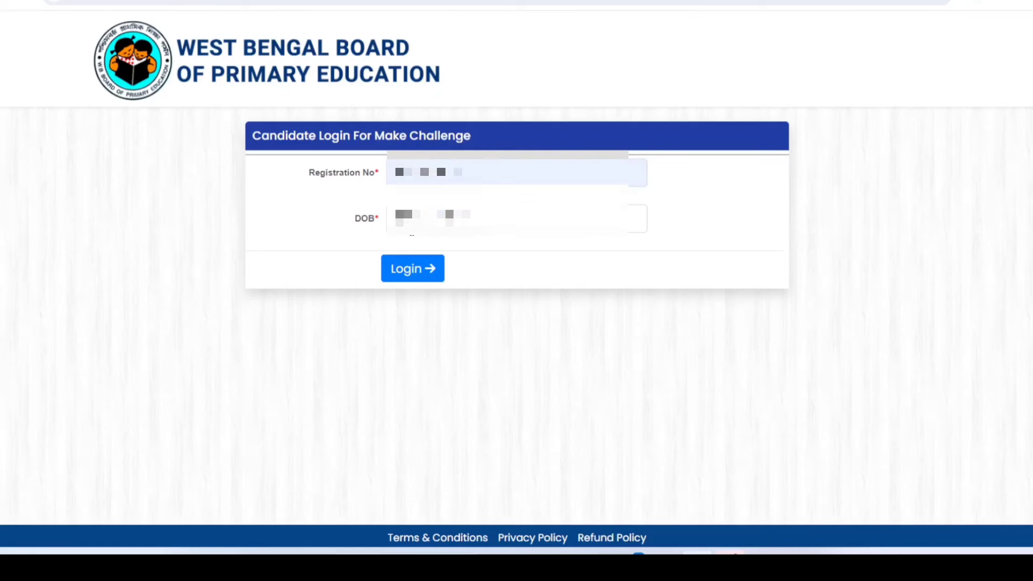
pyautogui.click(407, 270)
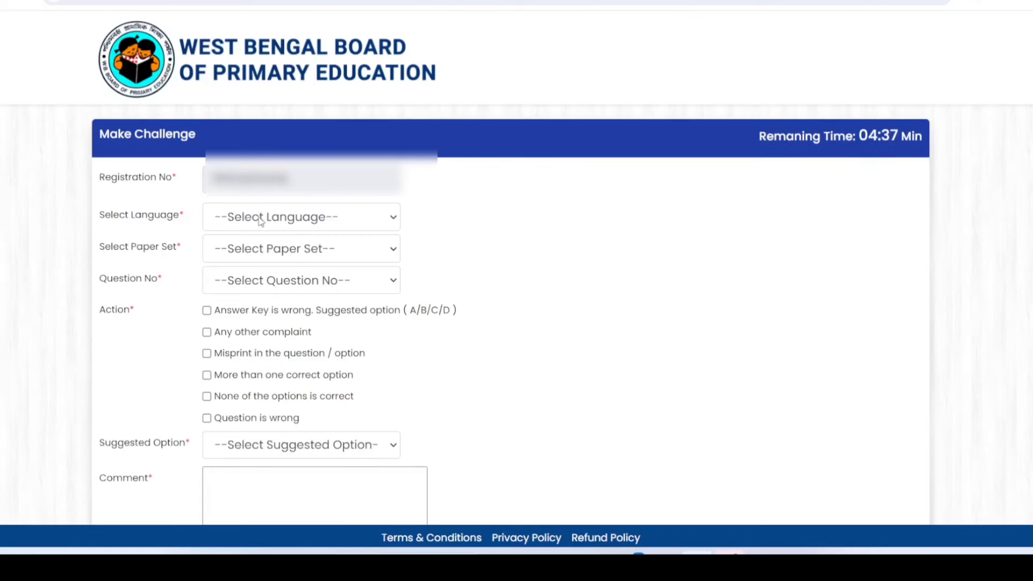
# Set the challenge language to BENGALI and the paper set to E5.
pyautogui.click(293, 222)
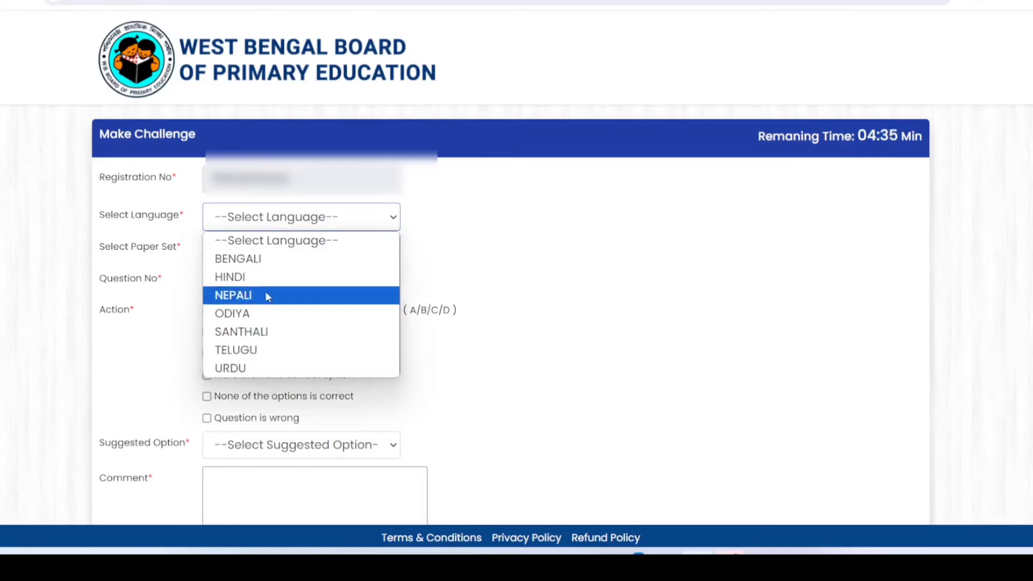
pyautogui.click(254, 262)
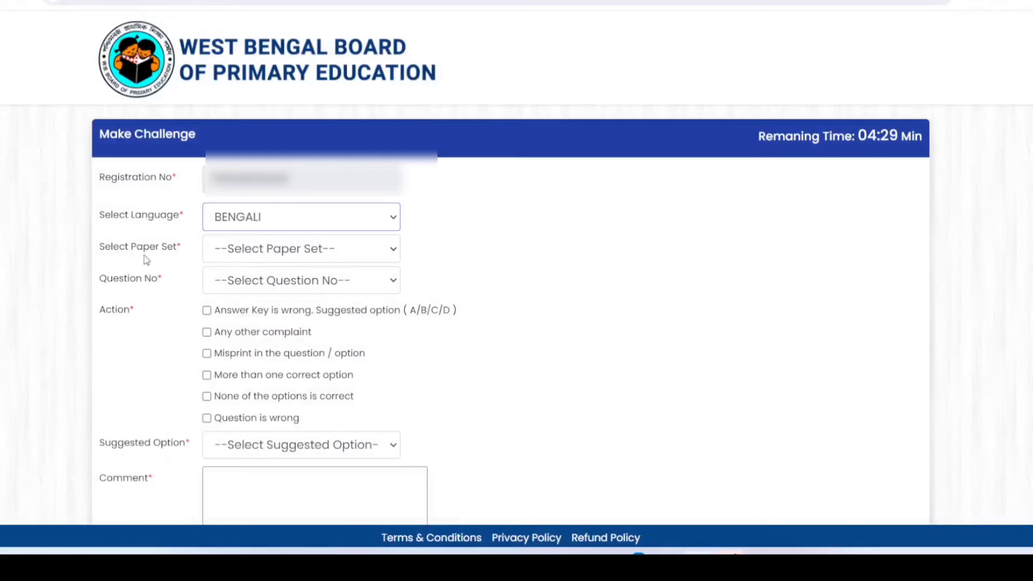
pyautogui.click(247, 251)
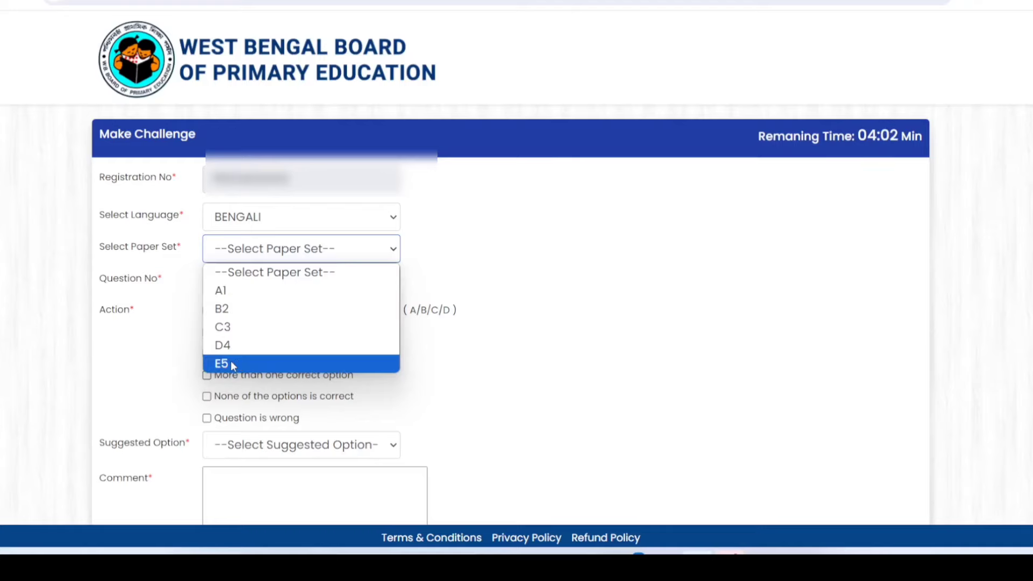
pyautogui.click(234, 360)
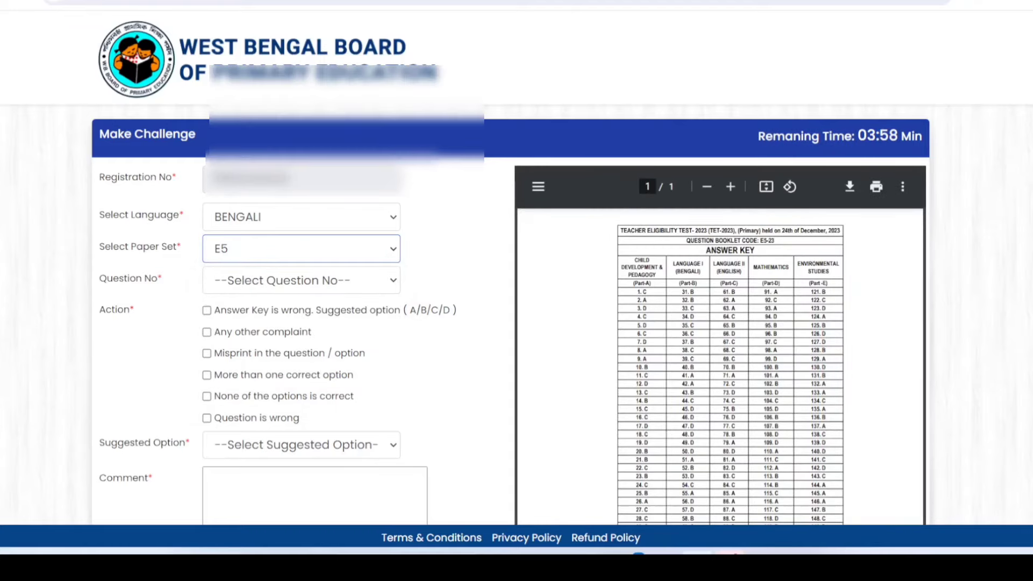
# Set the question number of the challenge to 3.
pyautogui.scroll(-2, 801, 187)
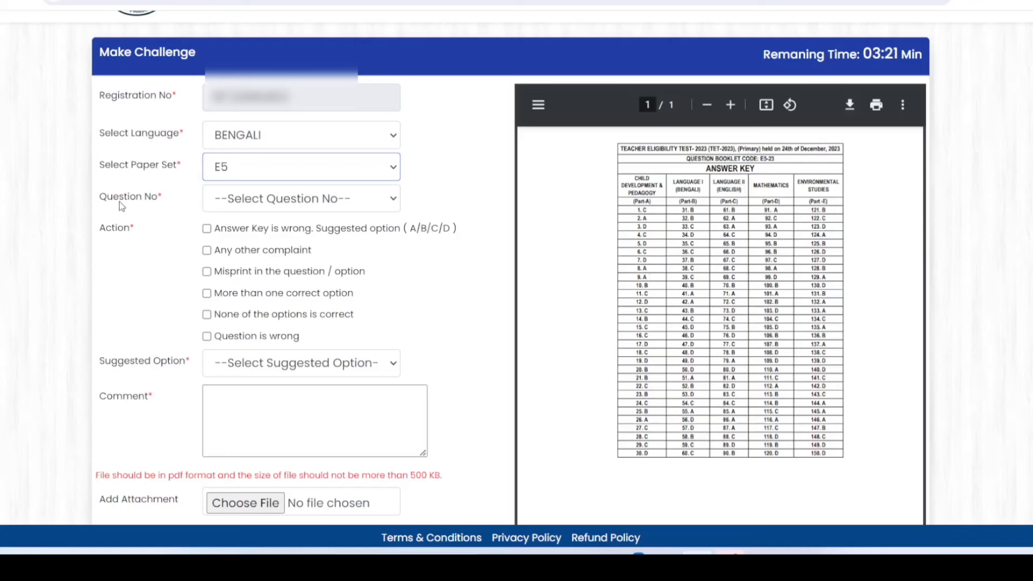
pyautogui.click(259, 204)
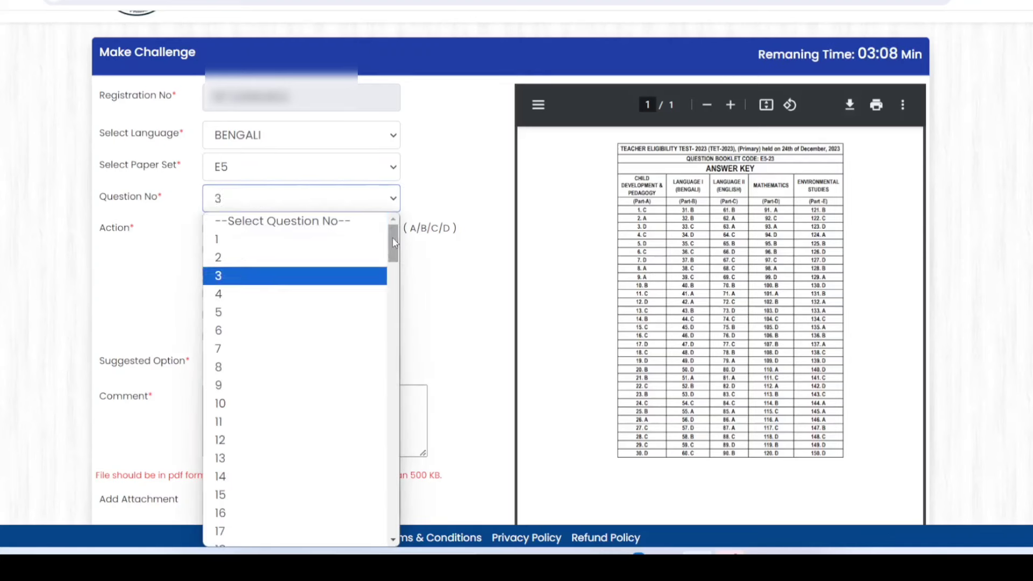
pyautogui.moveTo(392, 241); pyautogui.dragTo(407, 218)
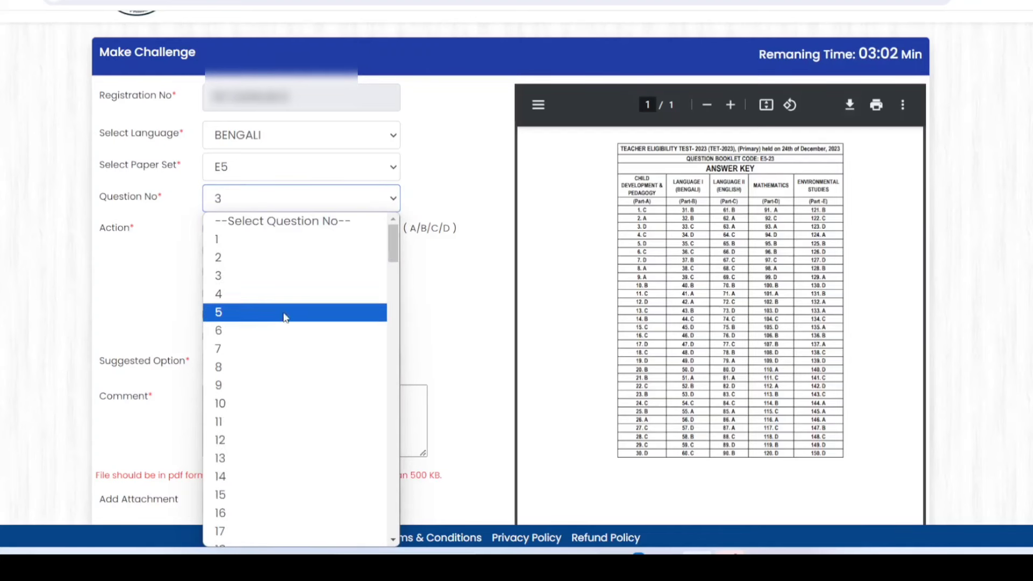
pyautogui.click(224, 404)
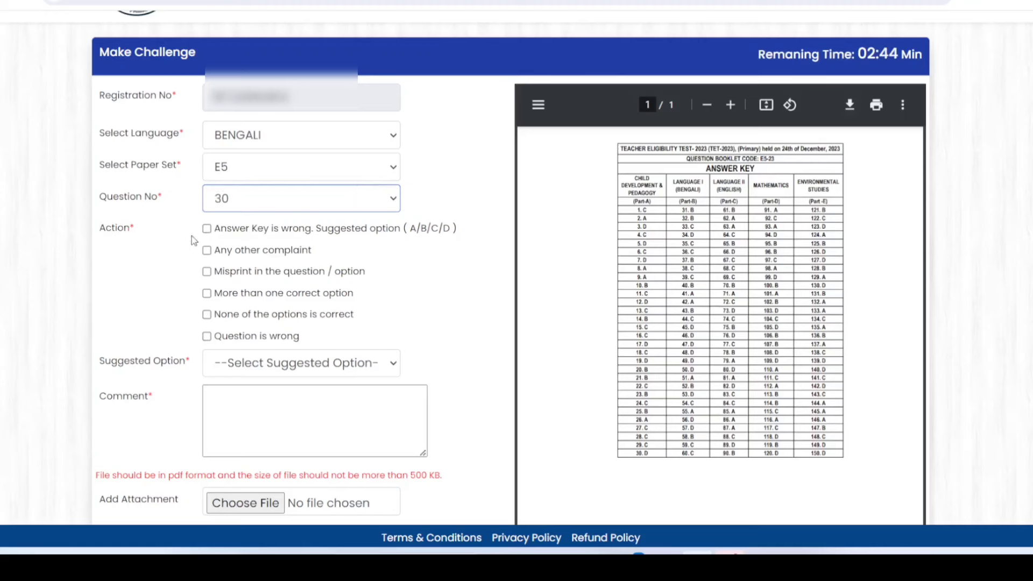
pyautogui.press('3')
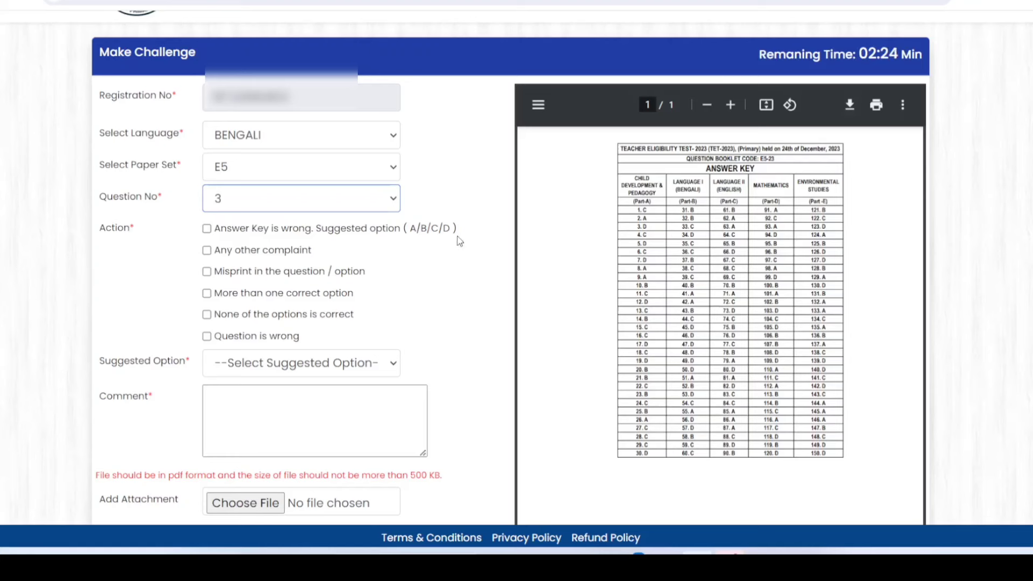
# Mark the answer key as wrong in the challenge actions and check the choices available for the suggested option.
pyautogui.click(207, 229)
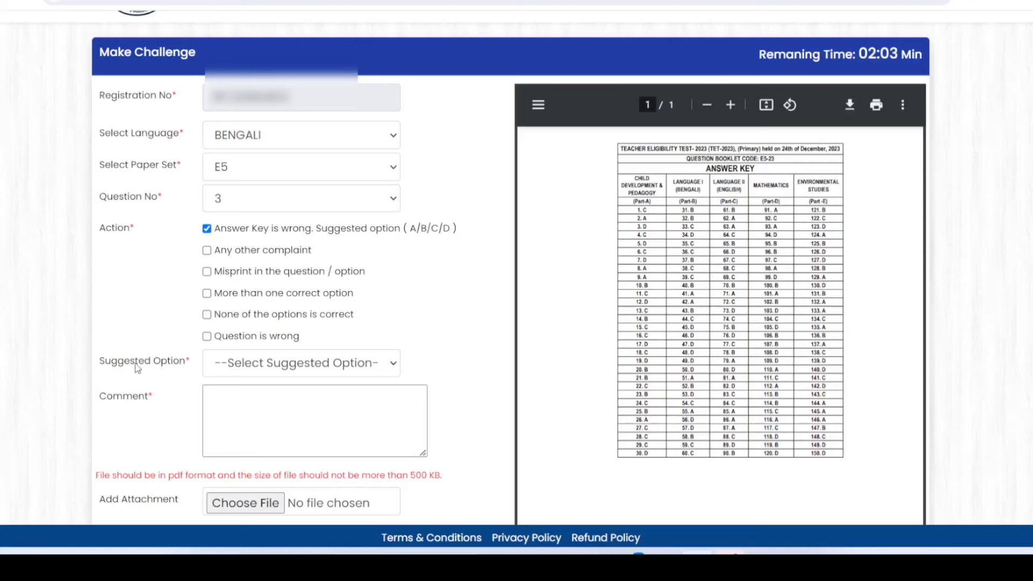
pyautogui.click(282, 363)
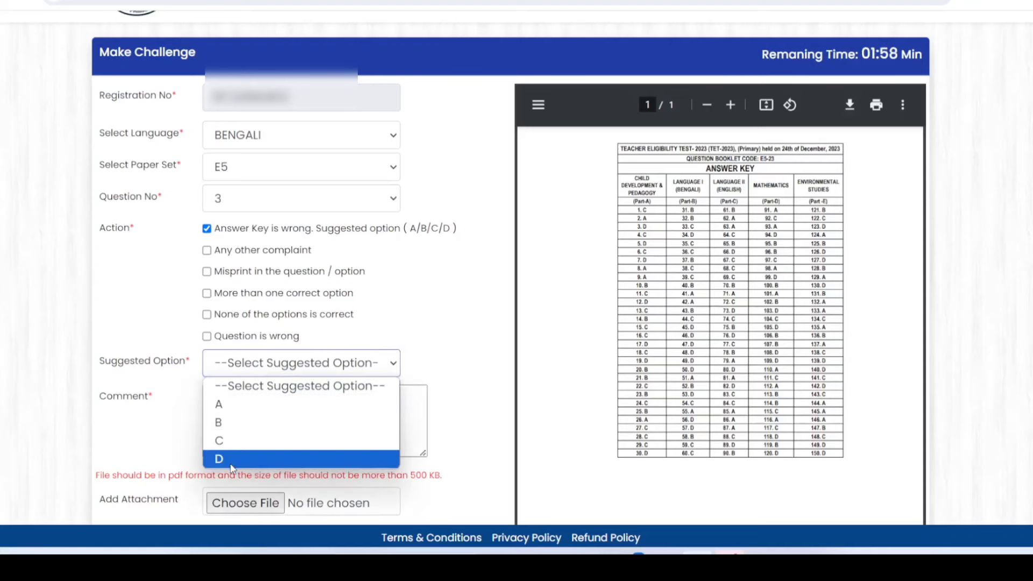
pyautogui.click(136, 438)
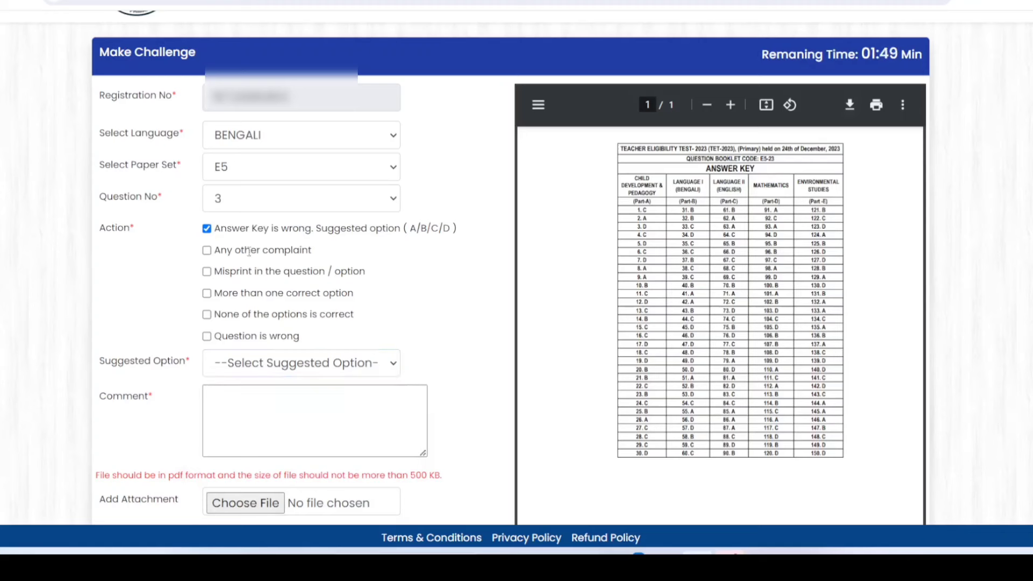
# Change the challenge actions so that only "More than one correct option" is selected.
pyautogui.click(207, 251)
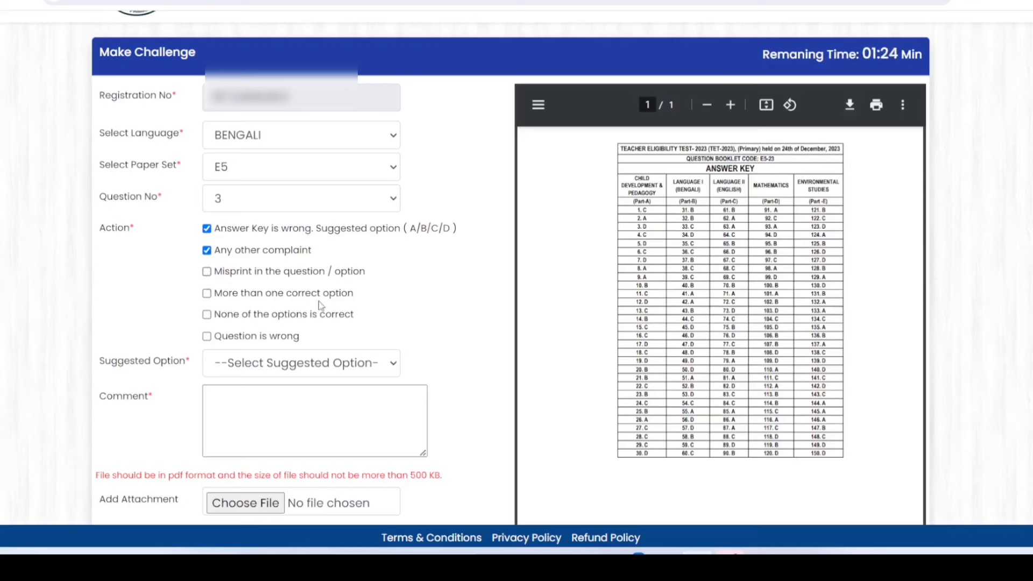
pyautogui.click(208, 295)
pyautogui.click(207, 250)
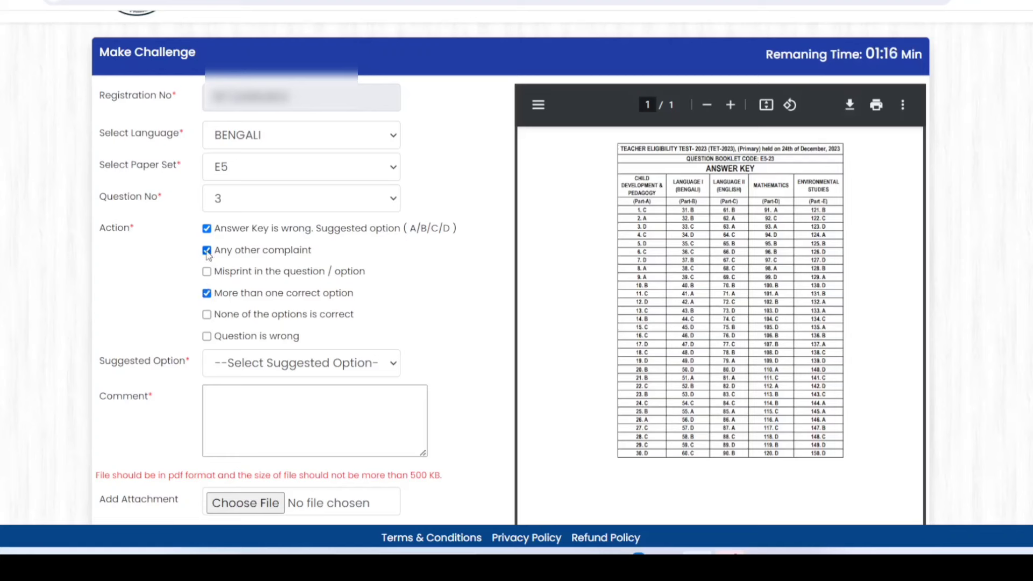
pyautogui.click(207, 230)
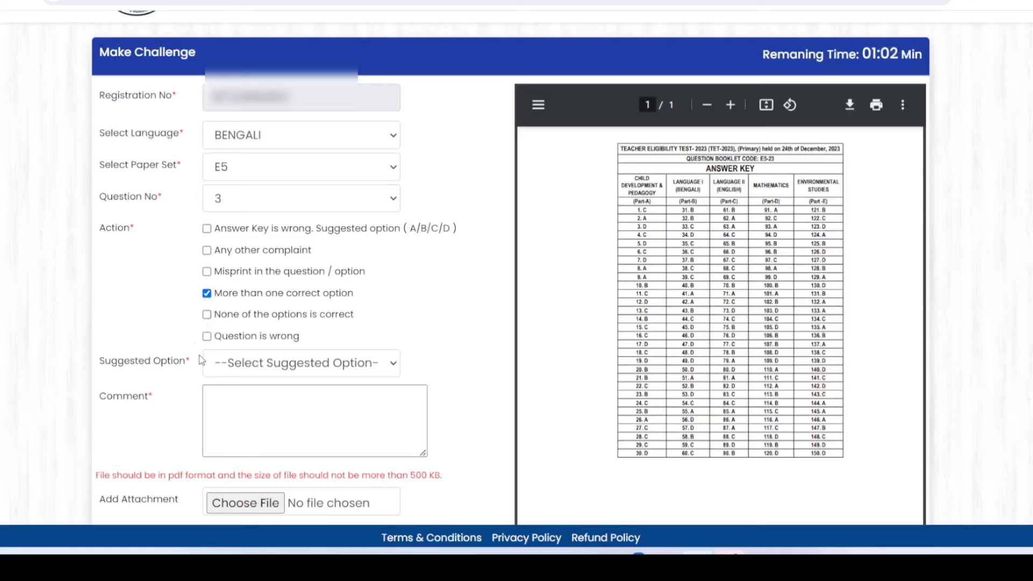
pyautogui.click(207, 336)
pyautogui.click(208, 336)
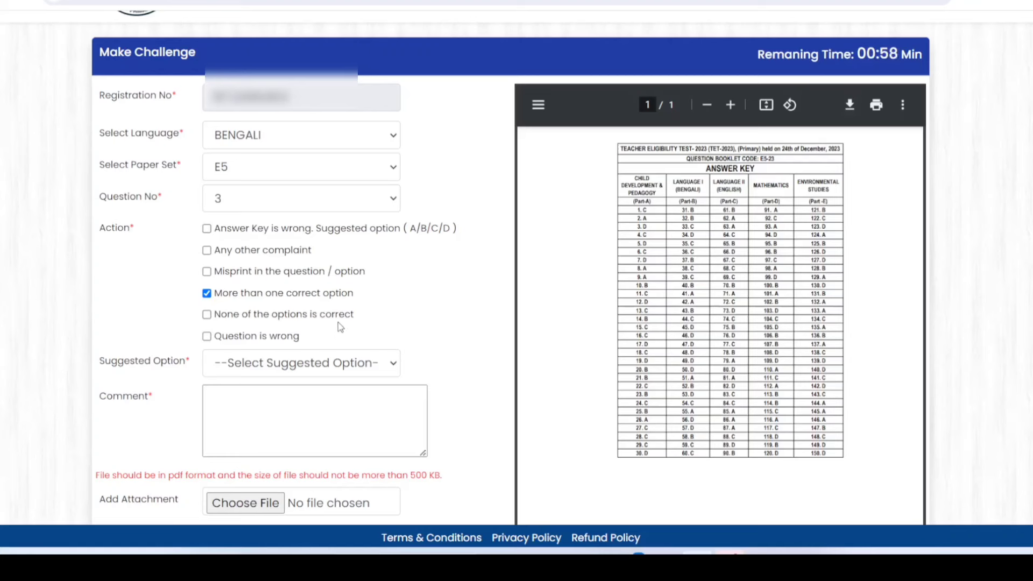
pyautogui.click(208, 322)
pyautogui.click(207, 337)
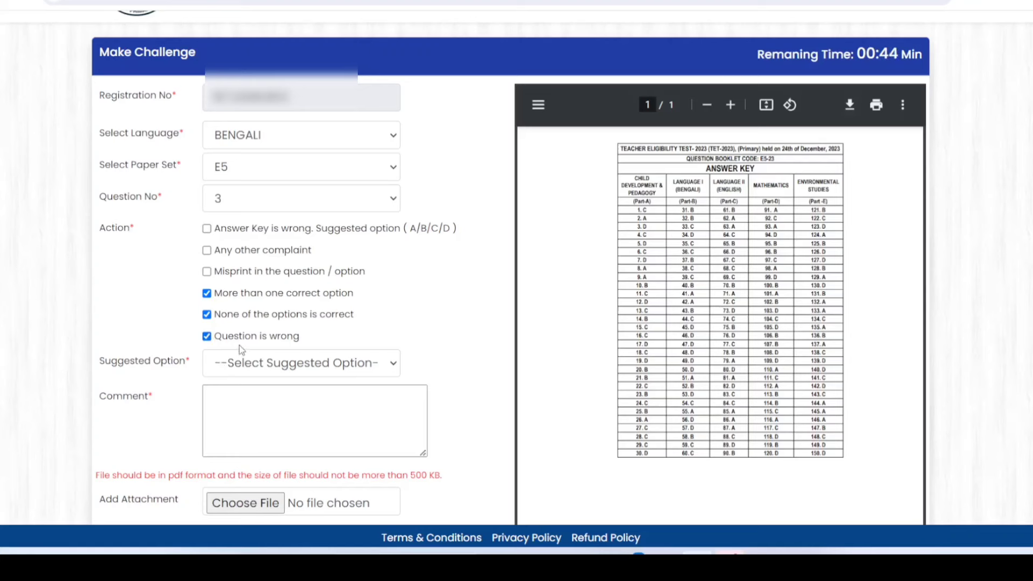
pyautogui.click(207, 337)
pyautogui.click(207, 313)
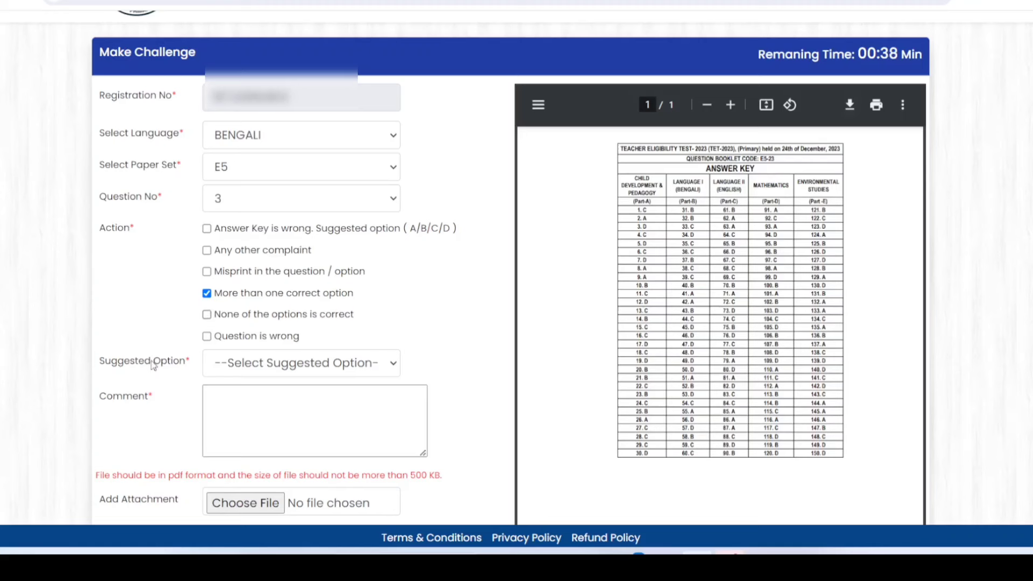
# Choose A as the suggested option and attach the file 5 % case order.pdf to the challenge.
pyautogui.click(263, 363)
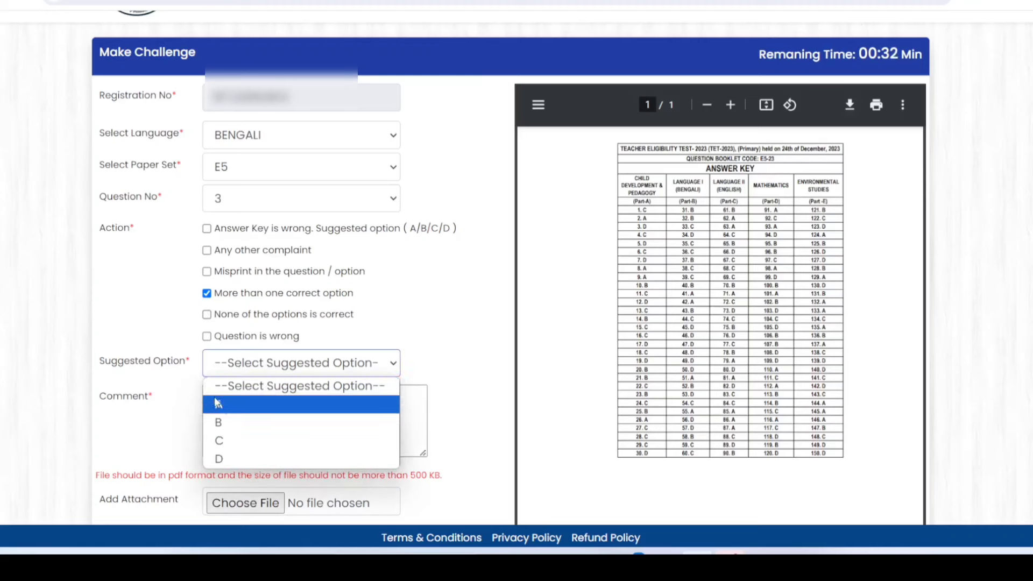
pyautogui.click(223, 406)
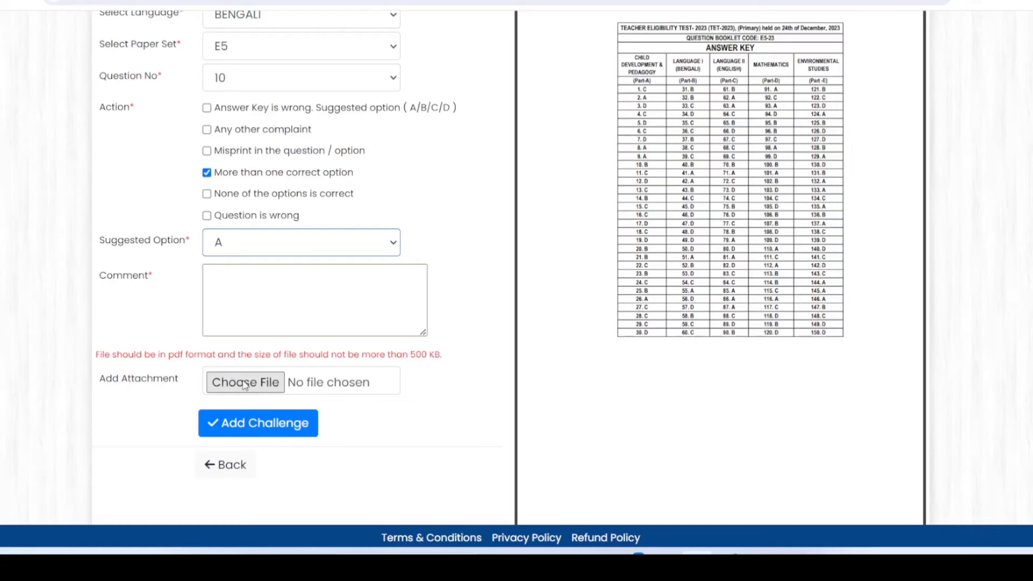
pyautogui.click(244, 383)
pyautogui.write('23')
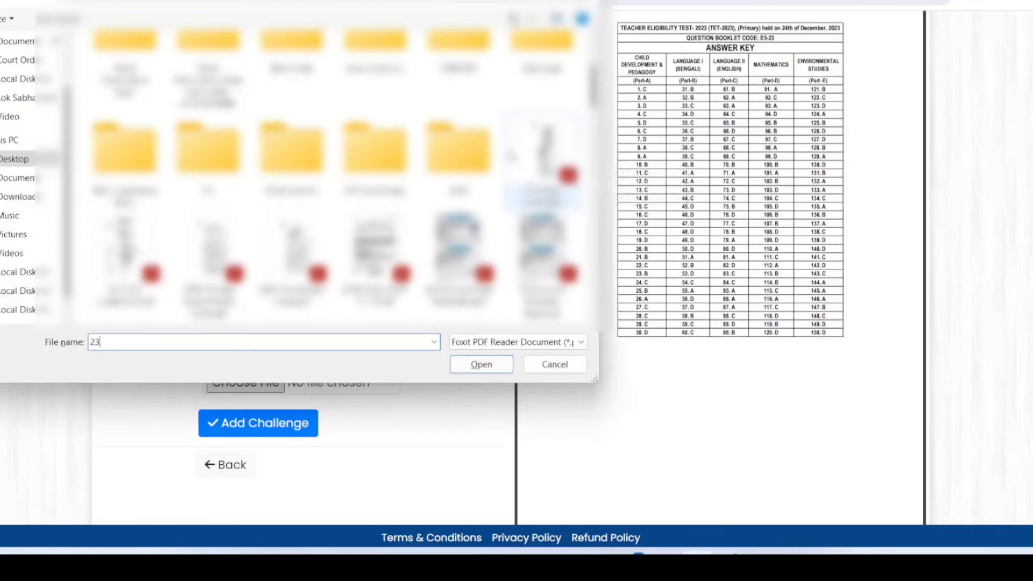
pyautogui.click(532, 157)
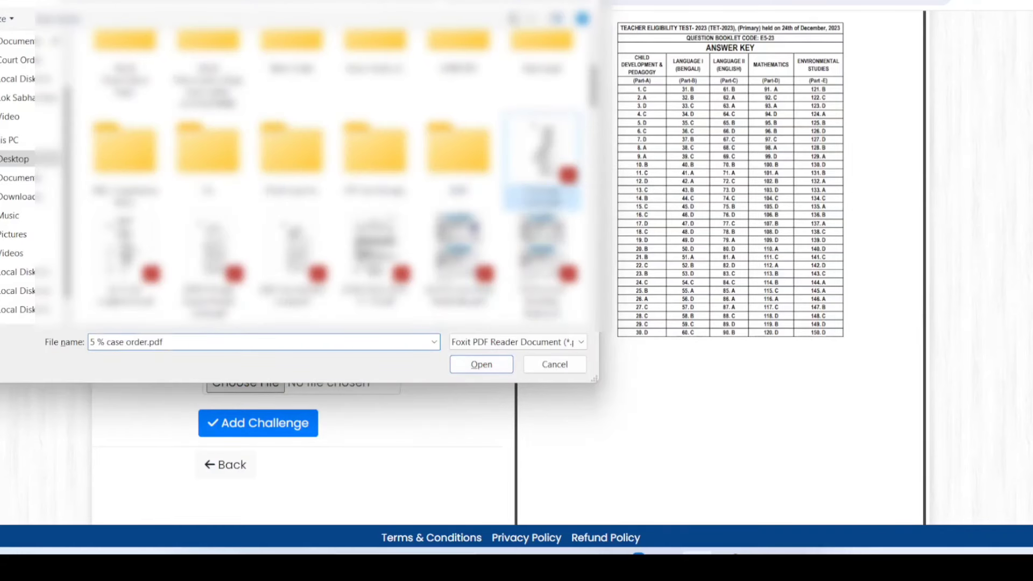
pyautogui.click(467, 367)
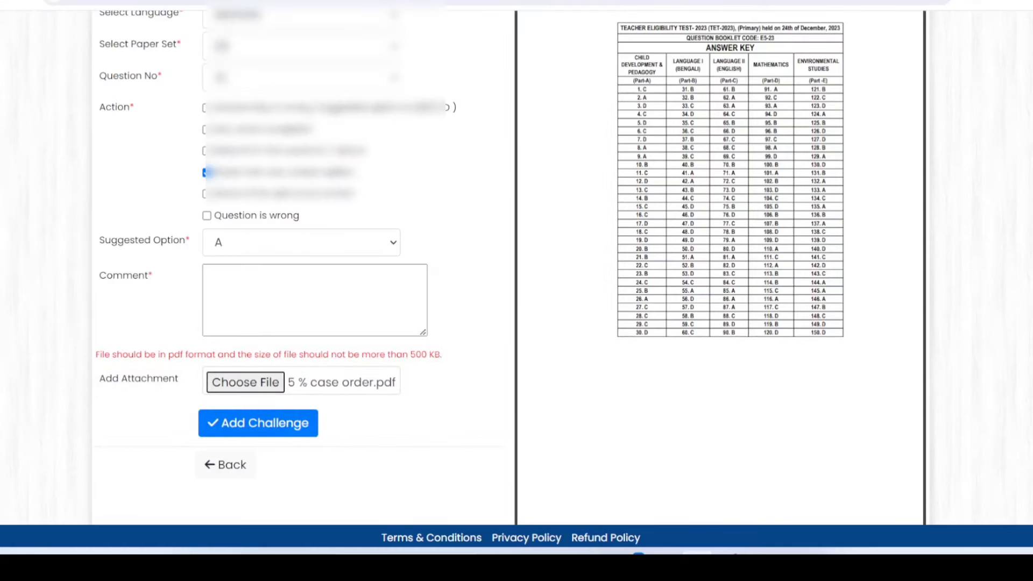
# Review the completed challenge form for question 10 of set E5 and try to add the challenge.
pyautogui.scroll(4, 516, 269)
pyautogui.scroll(-1, 516, 269)
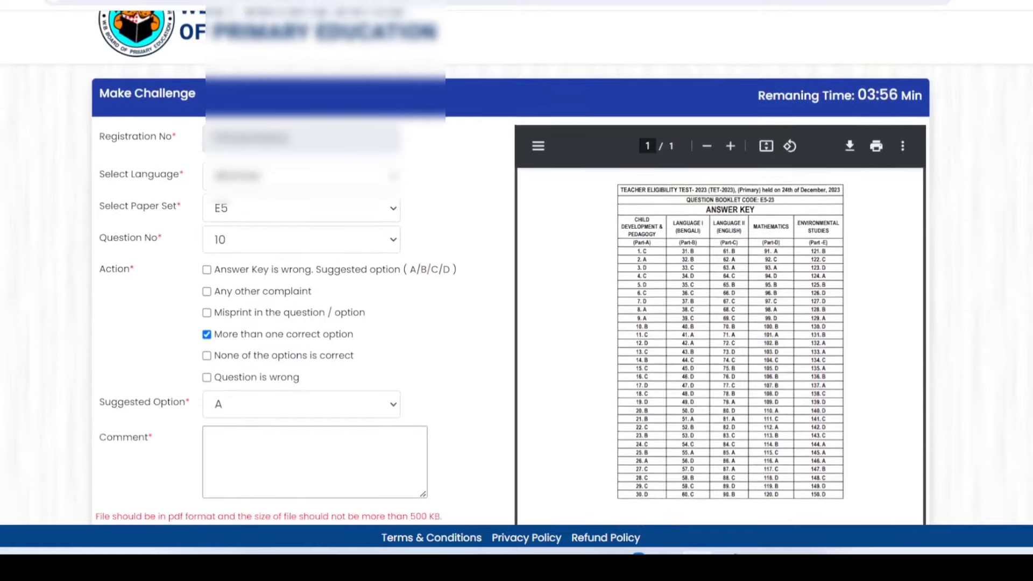
pyautogui.scroll(-3, 320, 415)
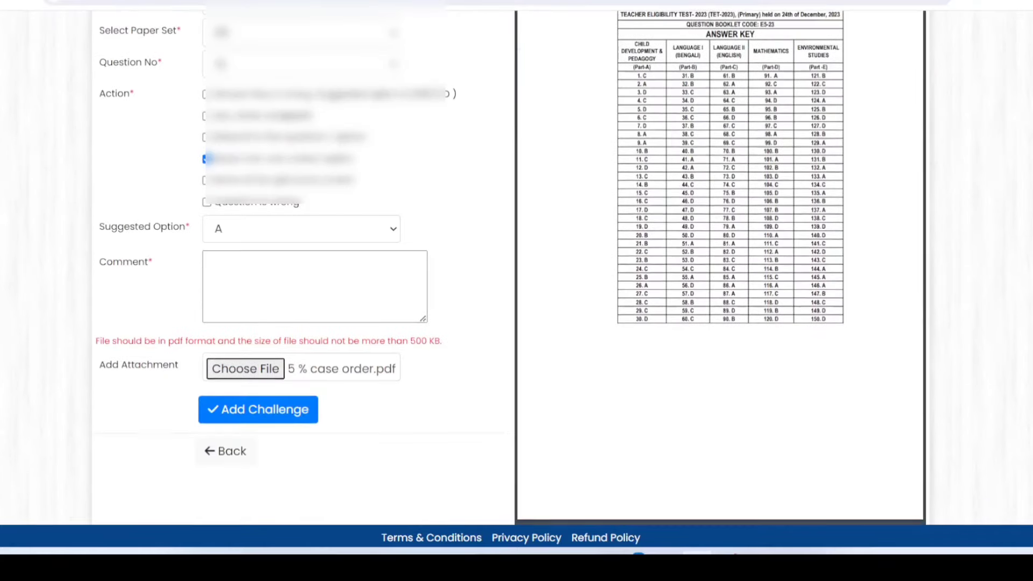
pyautogui.click(272, 414)
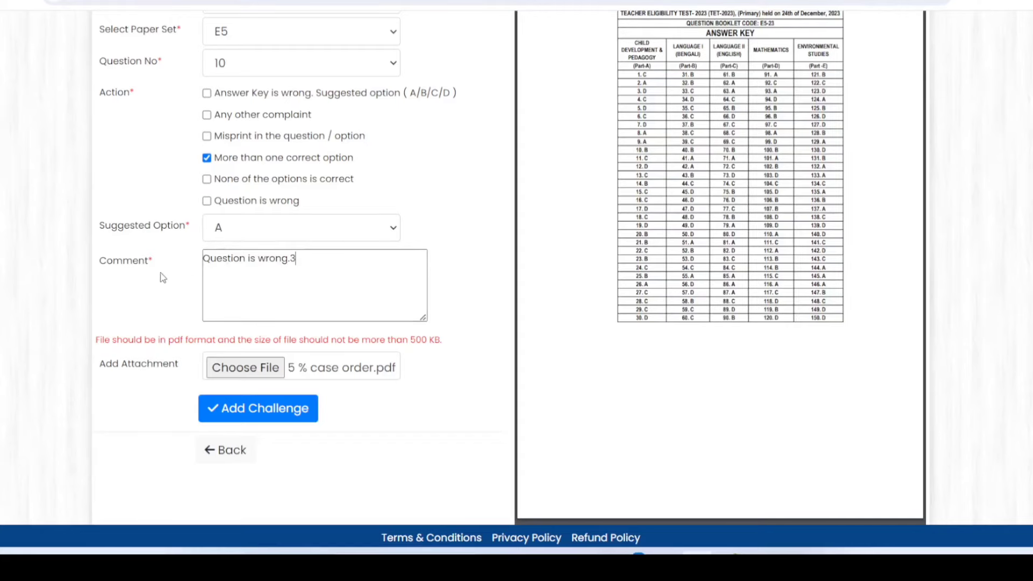
# Add the question 10 challenge with its comment and attachment, and check its entry in the list of added challenges.
pyautogui.click(237, 408)
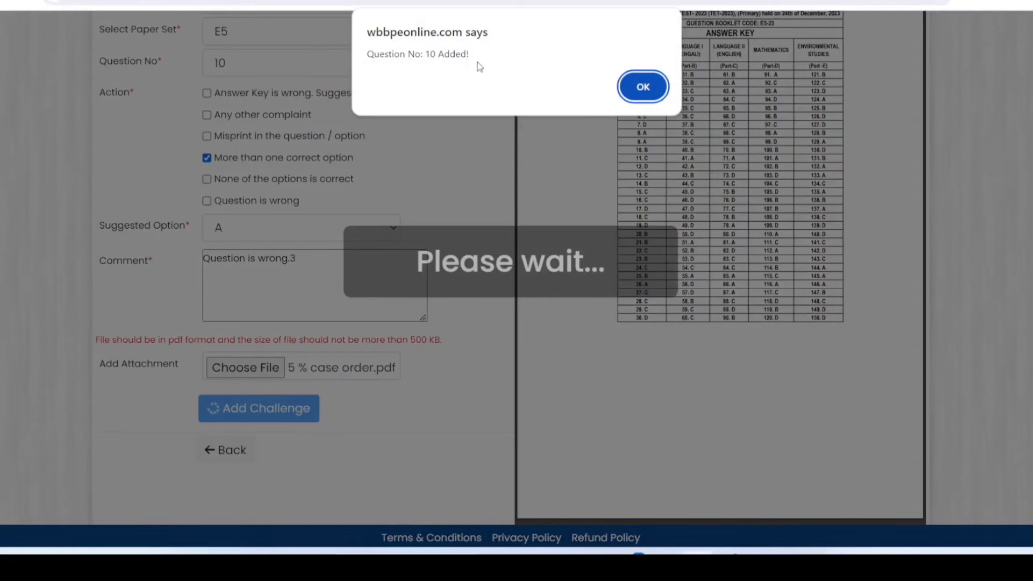
pyautogui.click(642, 87)
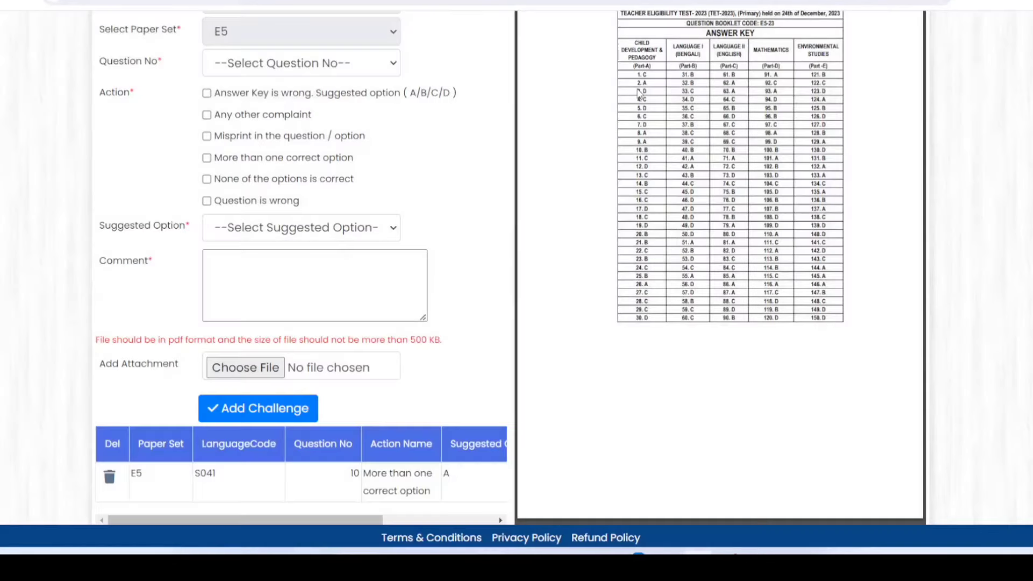
pyautogui.scroll(-2, 719, 293)
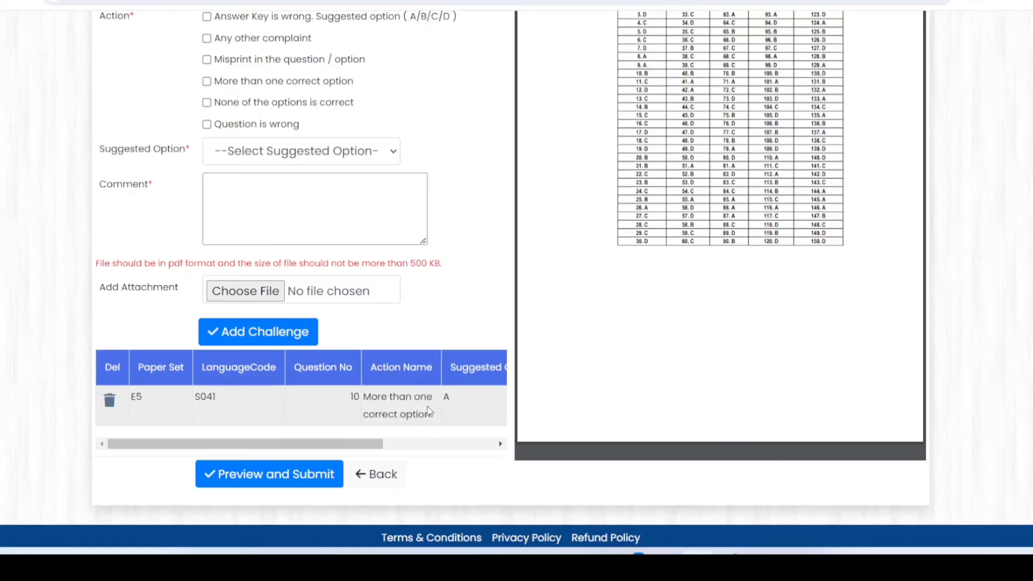
pyautogui.hscroll(3, 472, 395)
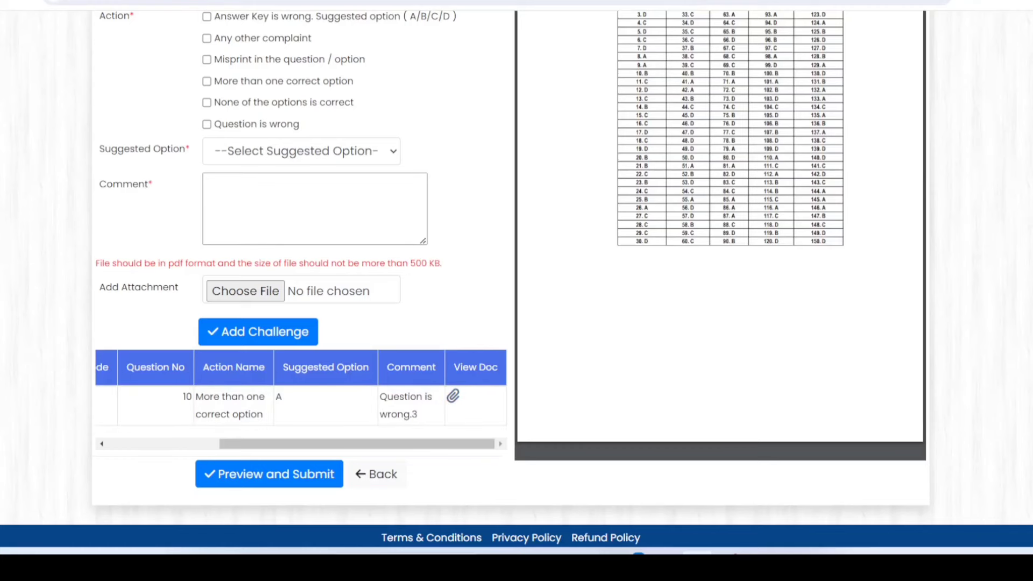
# Open the preview of the added challenge for paper set E5 and submit it for payment.
pyautogui.scroll(2, 509, 268)
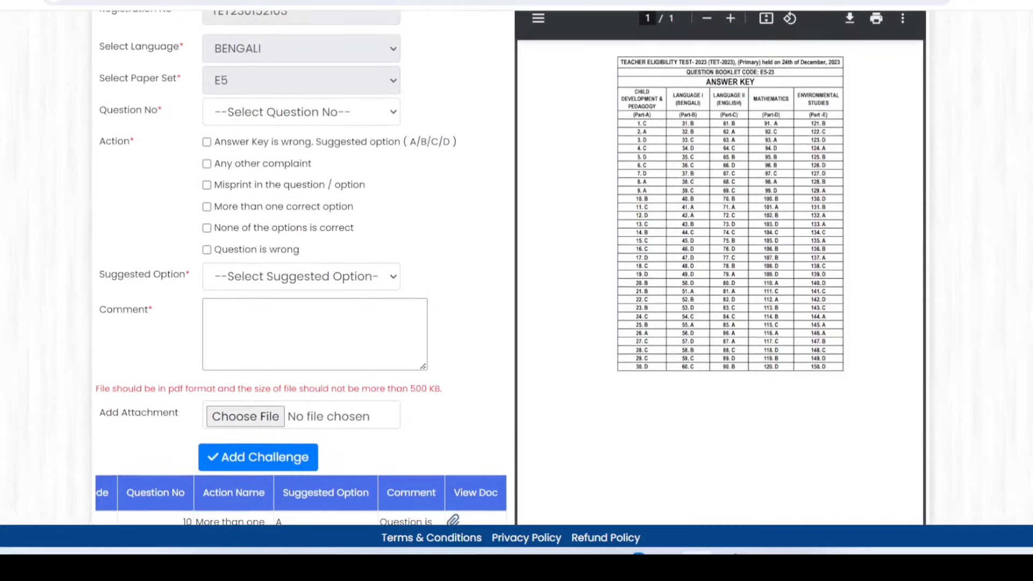
pyautogui.scroll(-1, 509, 268)
pyautogui.scroll(-1, 268, 420)
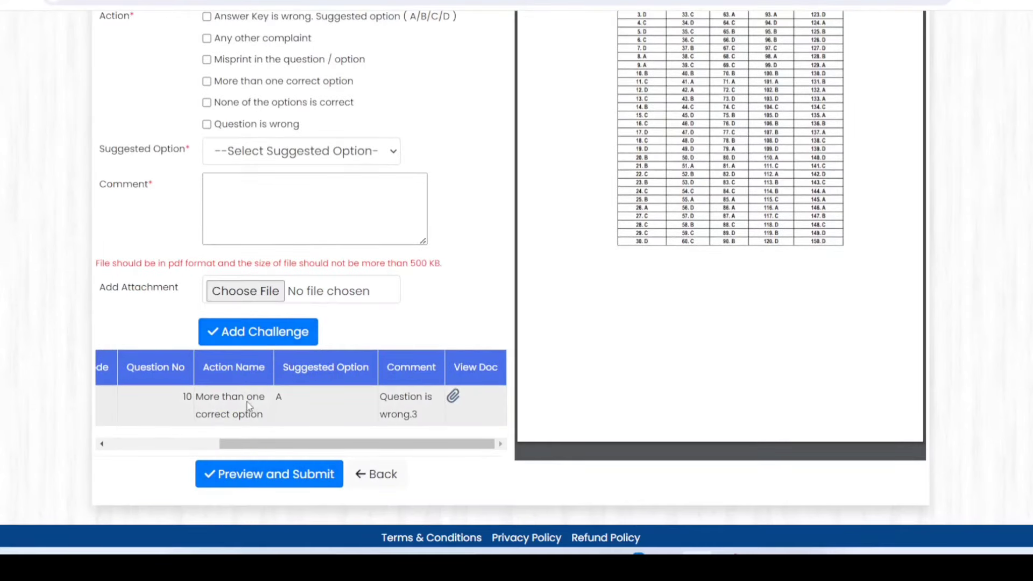
pyautogui.click(277, 479)
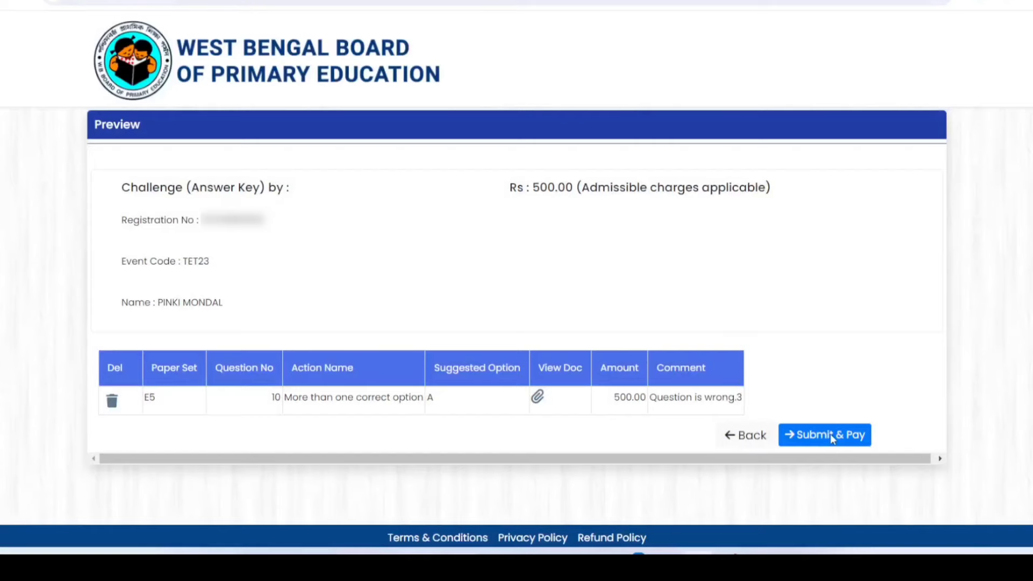
pyautogui.click(831, 435)
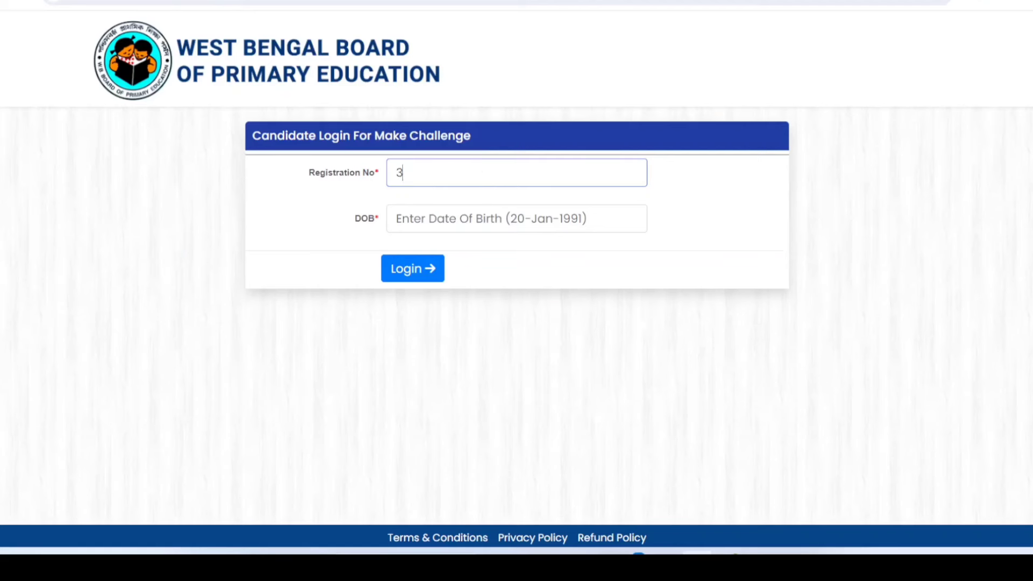
# Enter the registration number in the candidate login form for making a challenge.
pyautogui.write('23')
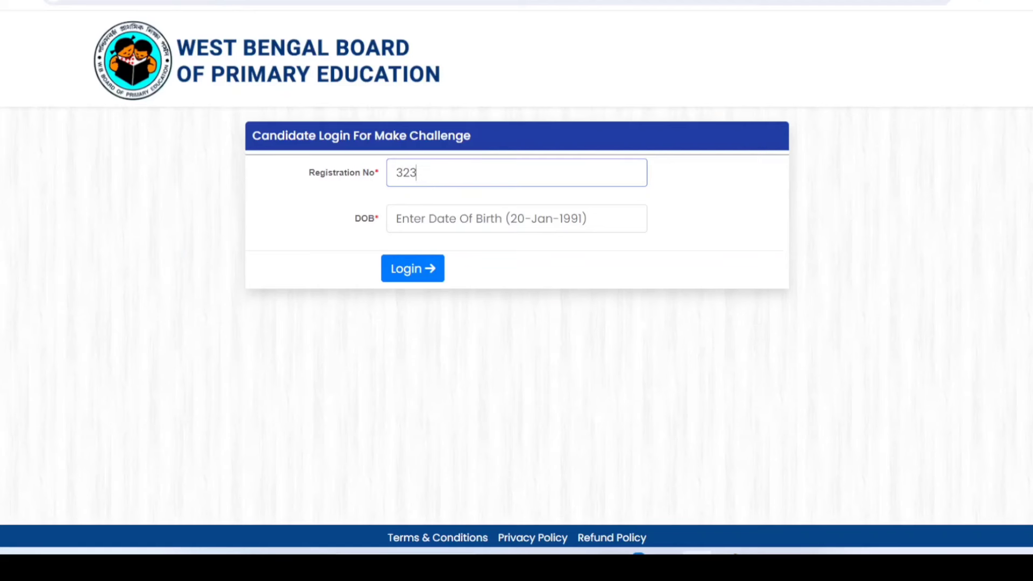